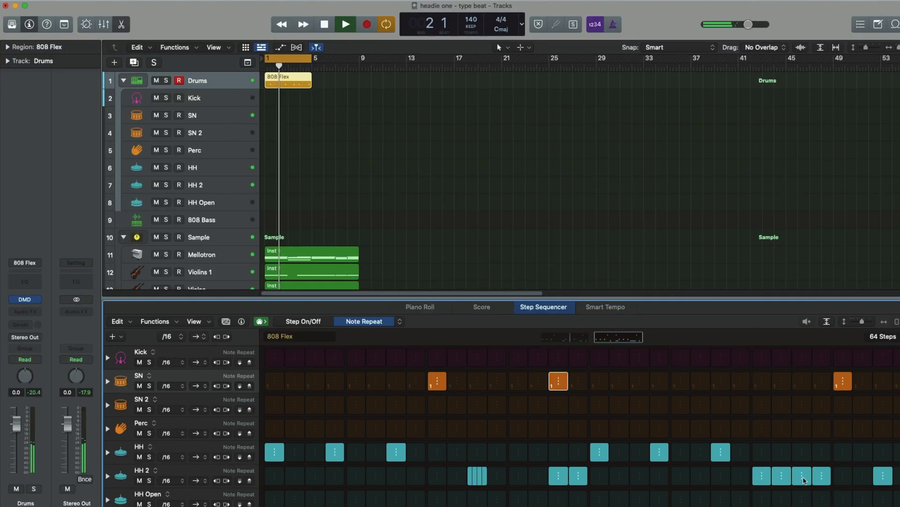
Set the last two HH 2 steps of the four-step run to four repeats, and add HH steps around the third HH hit, the first at velocity 30.
{"action": "left_click_drag", "start_coordinate": [803, 479], "coordinate": [815, 480]}
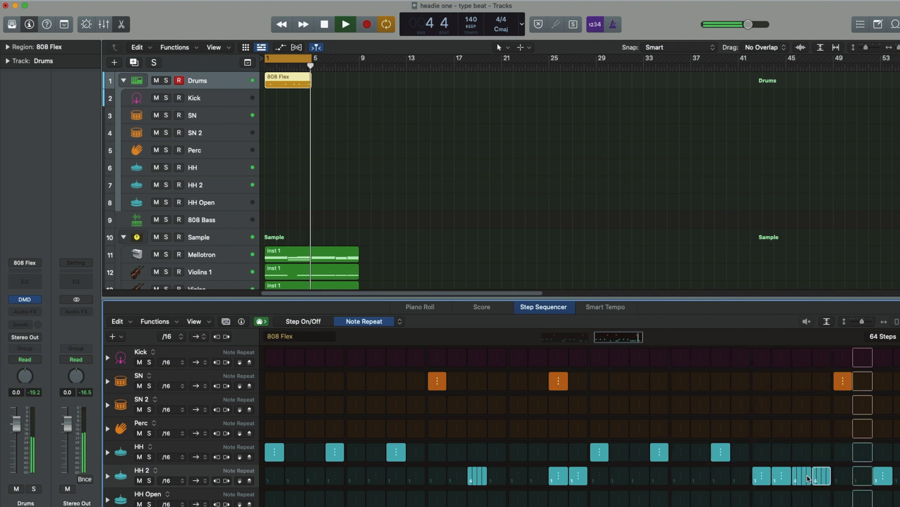
{"action": "left_click", "coordinate": [355, 457]}
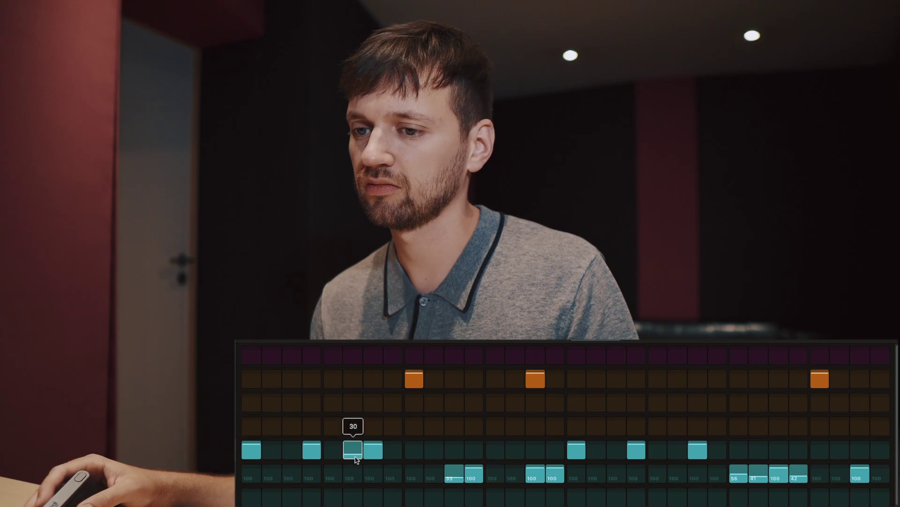
{"action": "left_click", "coordinate": [393, 453]}
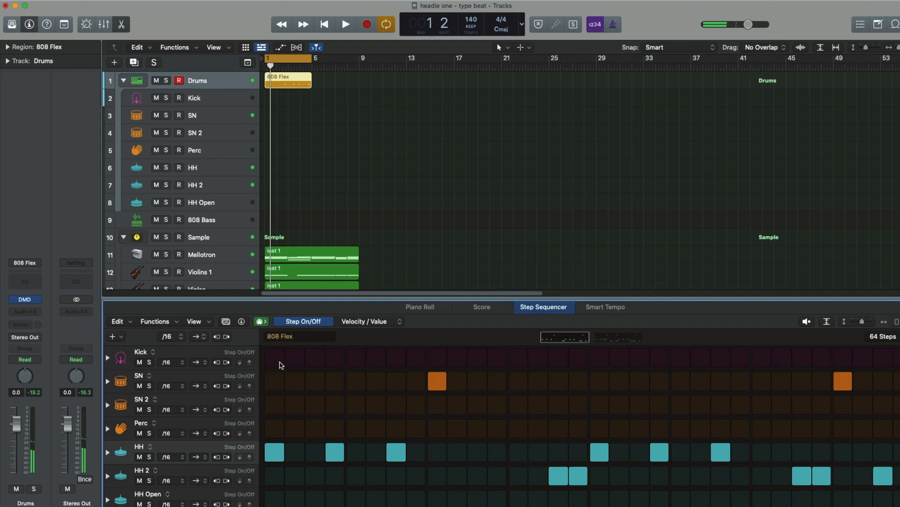
Add kicks on step 25 of both halves of the pattern and toggle the kick on step 23 of the second half.
{"action": "left_click", "coordinate": [766, 365]}
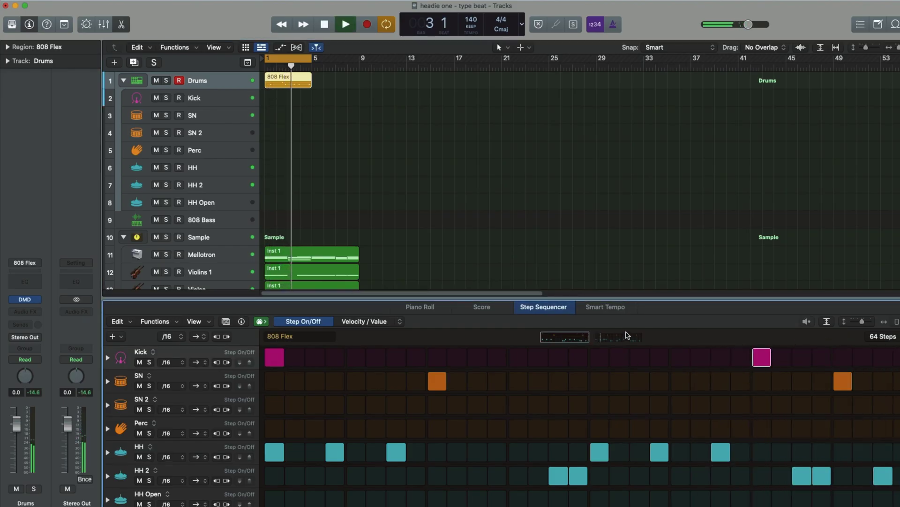
{"action": "left_click", "coordinate": [627, 335]}
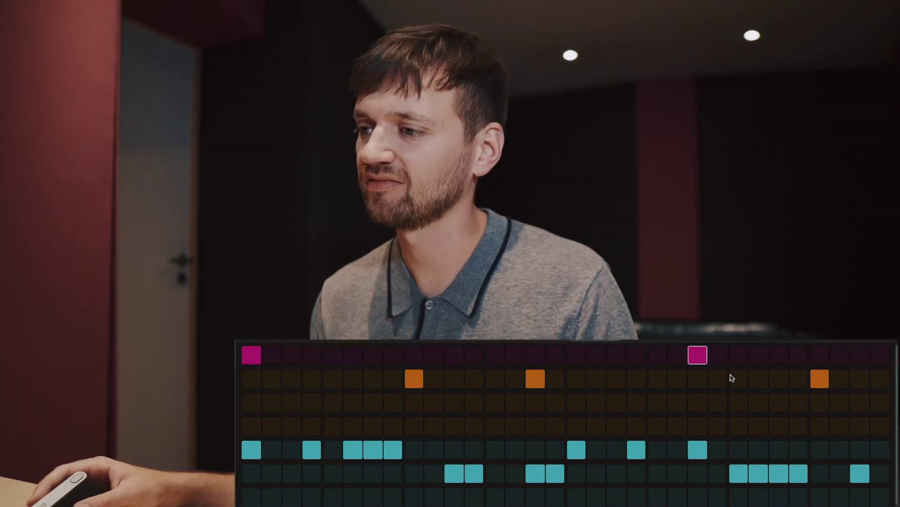
{"action": "left_click", "coordinate": [761, 357]}
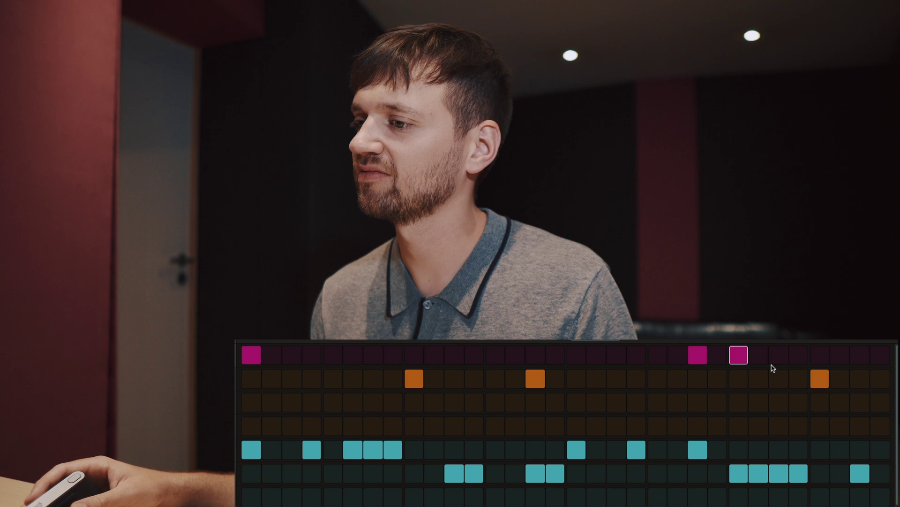
{"action": "left_click", "coordinate": [699, 360]}
{"action": "left_click", "coordinate": [698, 360]}
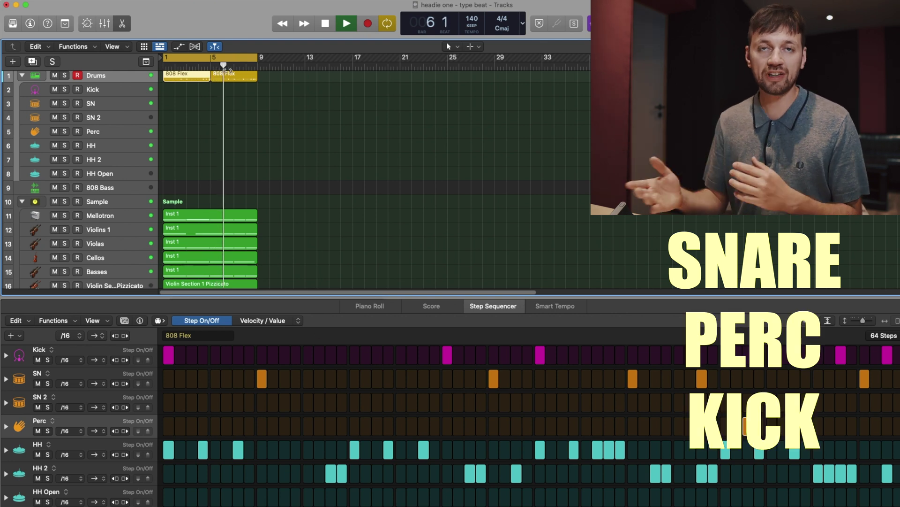
Set the project tempo to 137 BPM.
{"action": "left_click", "coordinate": [229, 76]}
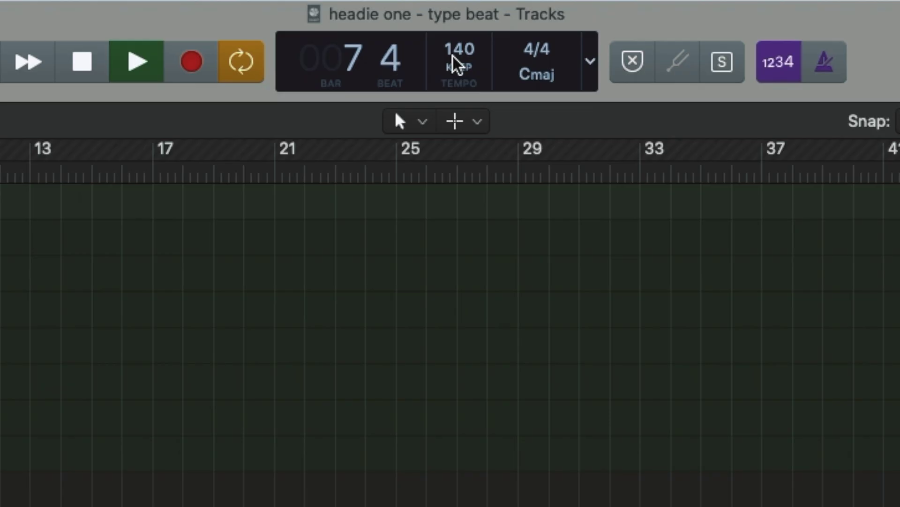
{"action": "left_click_drag", "start_coordinate": [466, 44], "coordinate": [465, 48]}
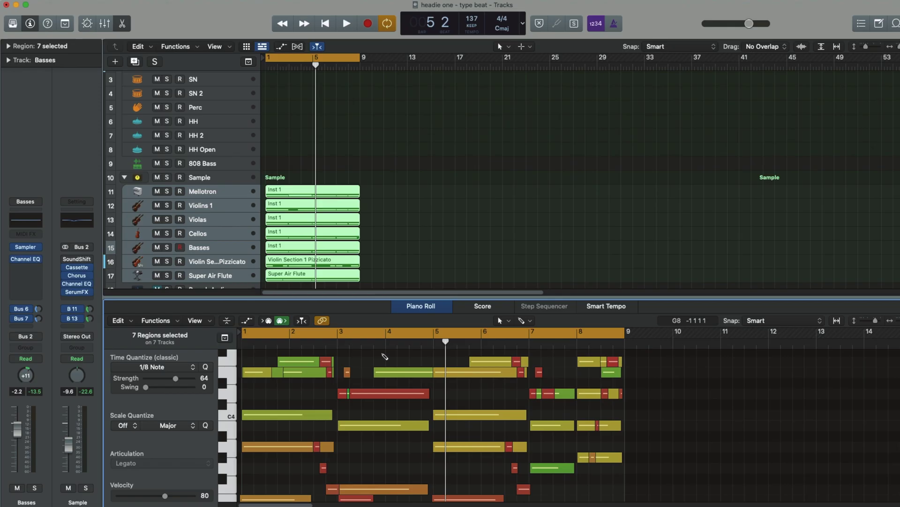
Transpose all notes in the seven sample regions down three semitones while playing the loop, and close the editor.
{"action": "key", "text": "alt+Down"}
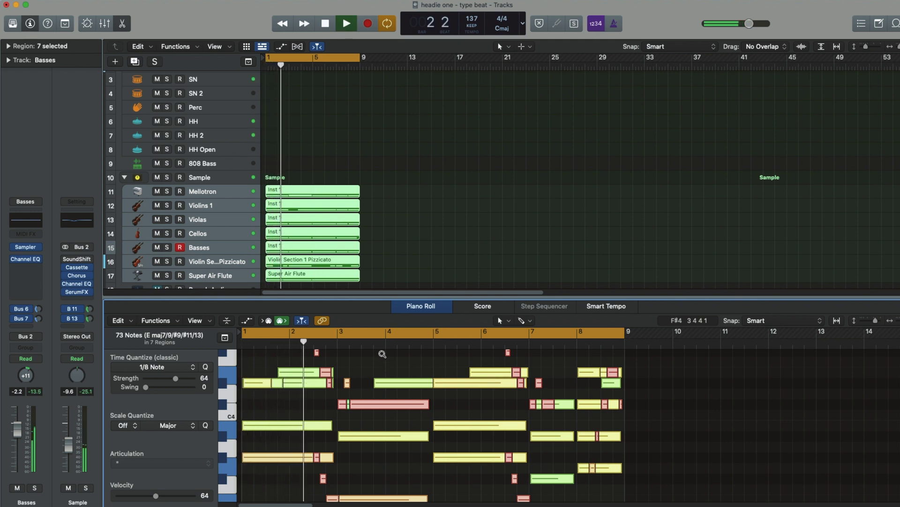
{"action": "key", "text": "alt+Down"}
{"action": "key", "text": "space"}
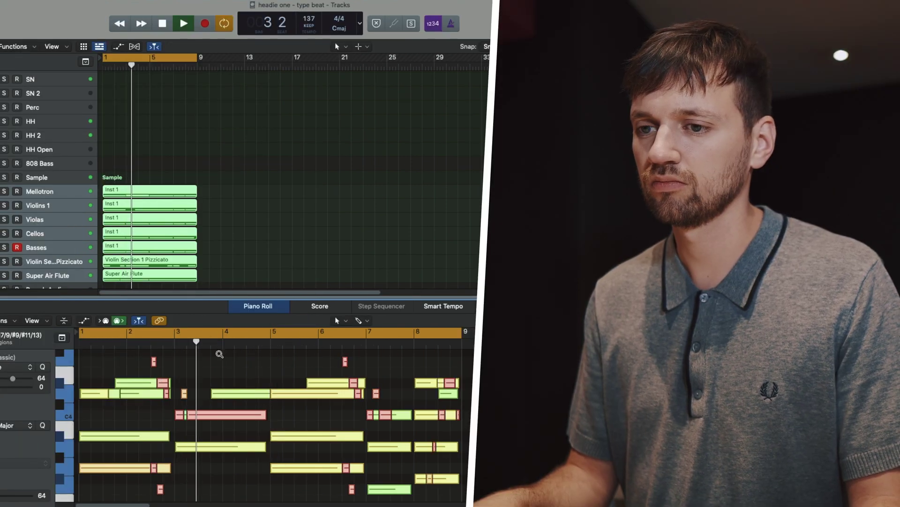
{"action": "key", "text": "alt+Down"}
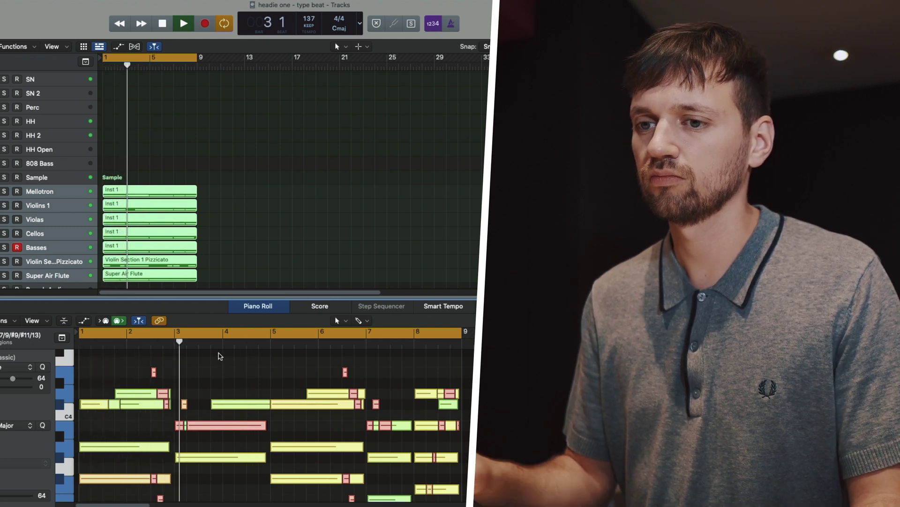
{"action": "left_click", "coordinate": [149, 288]}
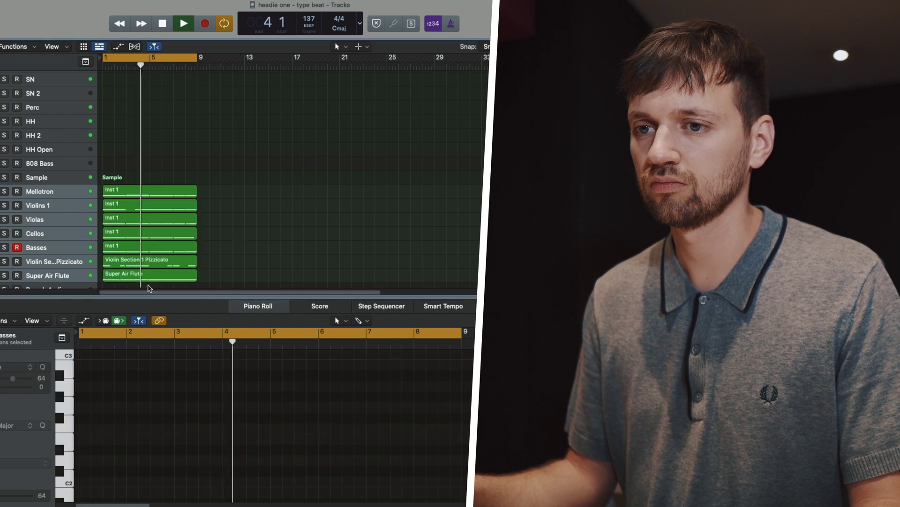
{"action": "key", "text": "e"}
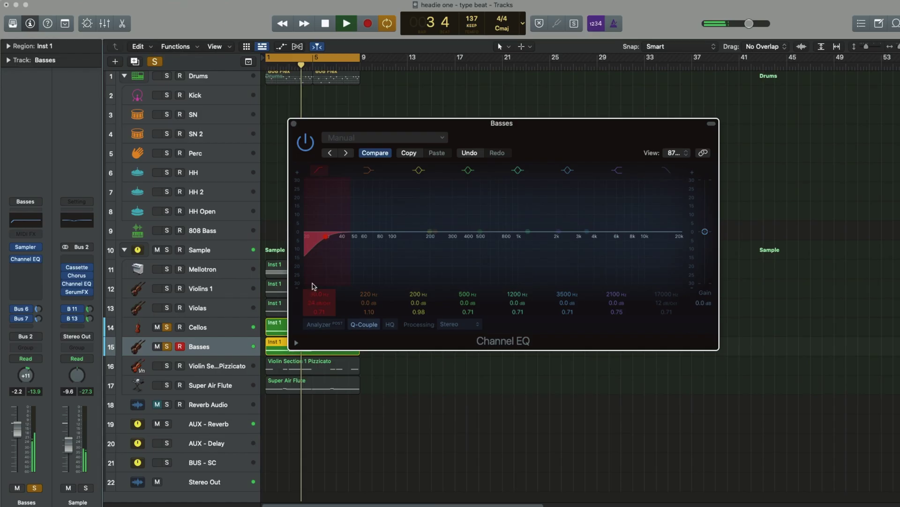
Adjust the low-cut filter in the Basses Channel EQ, and enable the Cellos' low cut and raise its frequency.
{"action": "left_click_drag", "start_coordinate": [310, 310], "coordinate": [310, 290]}
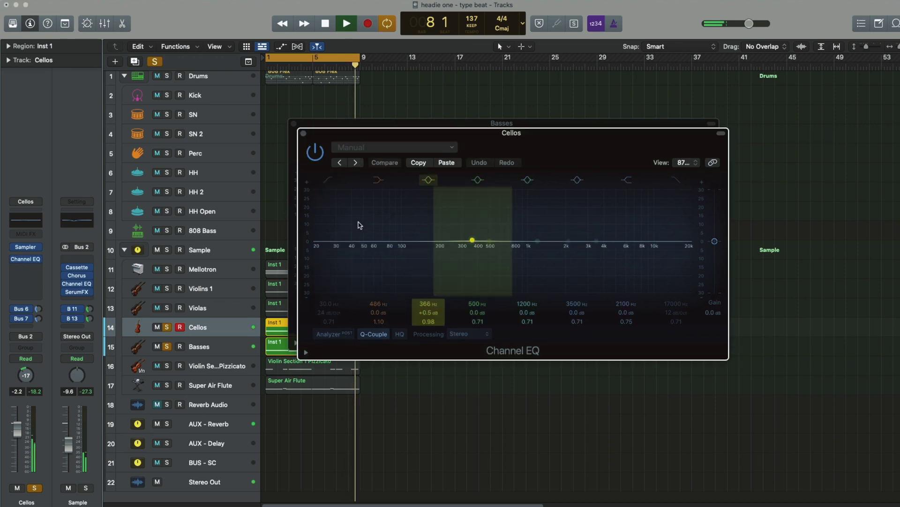
{"action": "left_click", "coordinate": [328, 180]}
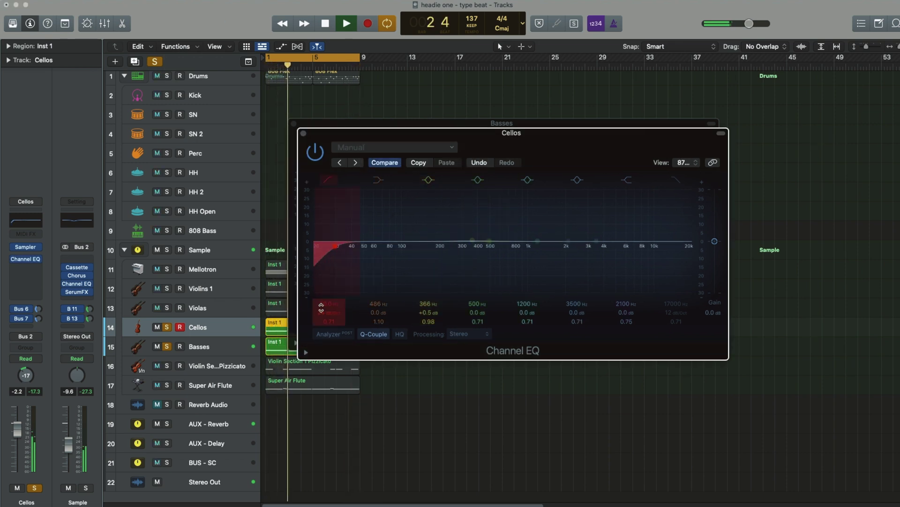
{"action": "left_click_drag", "start_coordinate": [324, 301], "coordinate": [324, 263]}
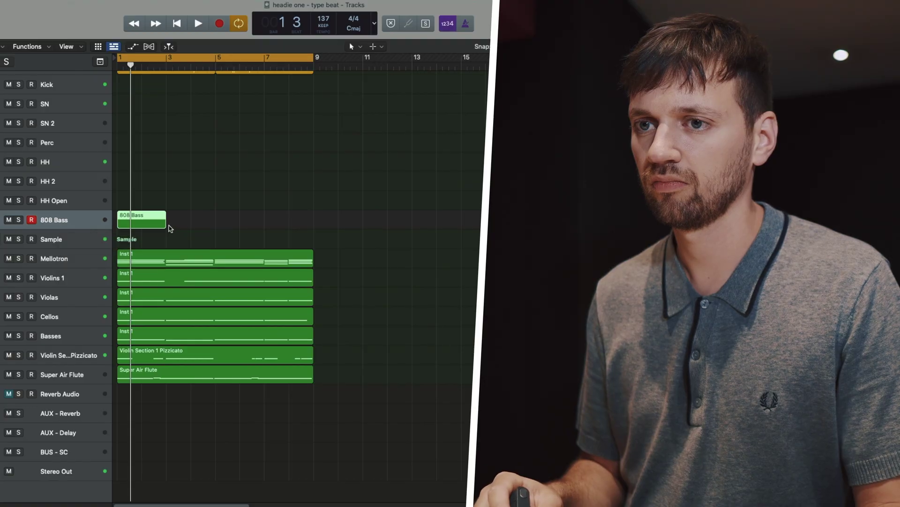
Extend the 808 Bass region to bar 9 and place its note on F#2 at the start of bar 1.
{"action": "left_click_drag", "start_coordinate": [170, 228], "coordinate": [305, 232]}
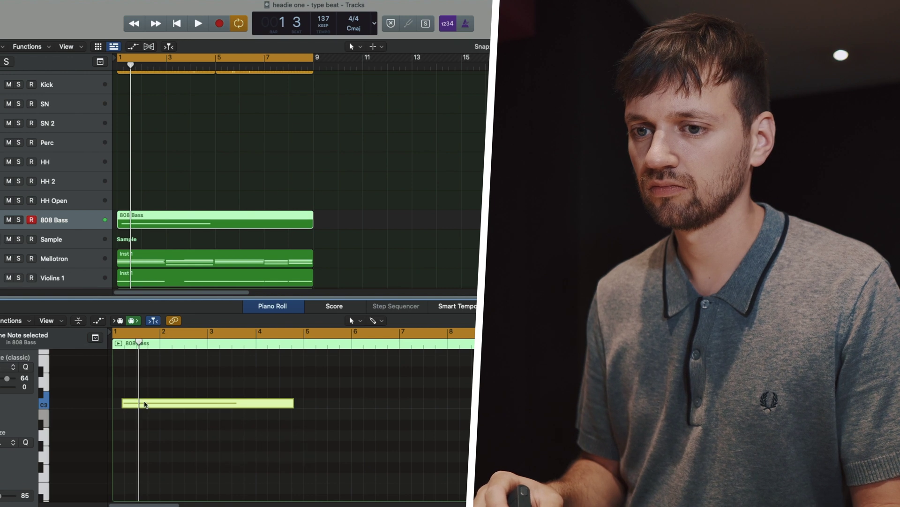
{"action": "left_click_drag", "start_coordinate": [141, 403], "coordinate": [145, 478]}
{"action": "key", "text": "space"}
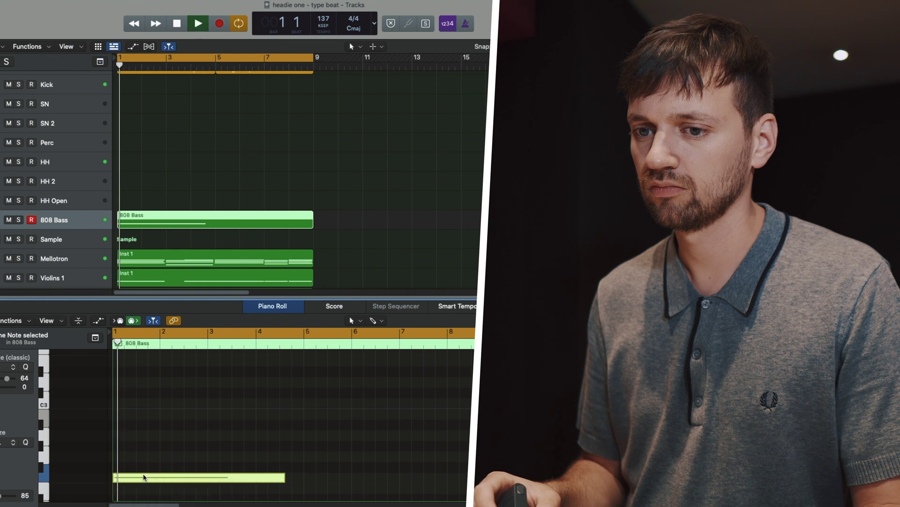
{"action": "scroll", "coordinate": [121, 387], "scroll_direction": "down", "scroll_amount": 5}
{"action": "key", "text": "alt+Up"}
{"action": "key", "text": "Return"}
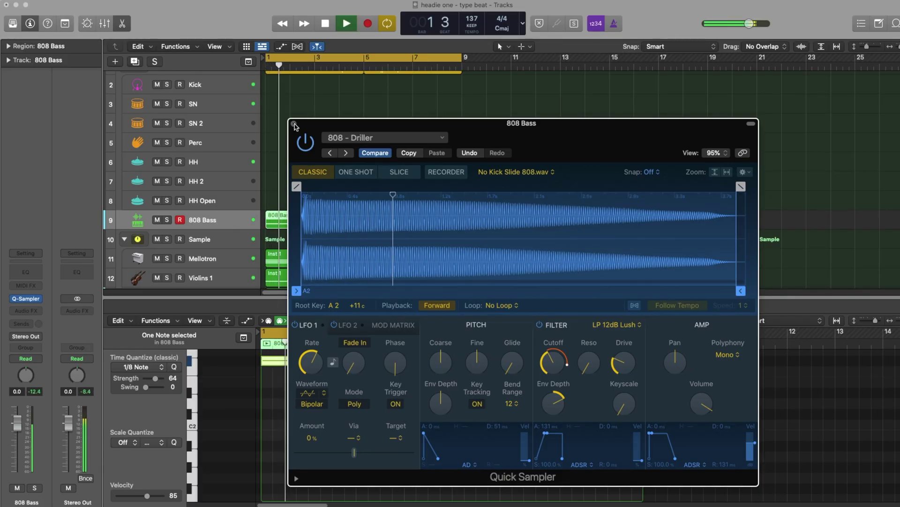
Shape short F#2 and D3 notes just before bar 3 of the 808 Bass part and play the bassline.
{"action": "left_click_drag", "start_coordinate": [342, 408], "coordinate": [309, 435]}
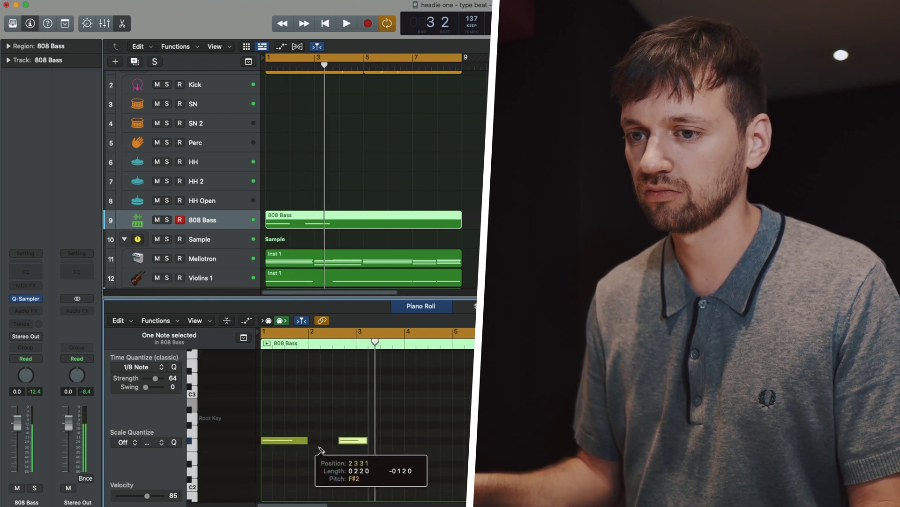
{"action": "left_click_drag", "start_coordinate": [355, 402], "coordinate": [358, 381]}
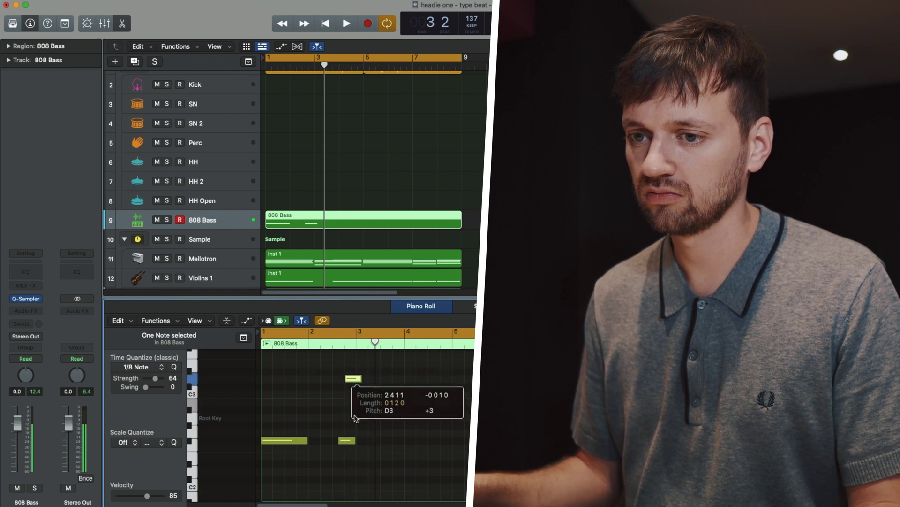
{"action": "left_click_drag", "start_coordinate": [346, 443], "coordinate": [348, 434]}
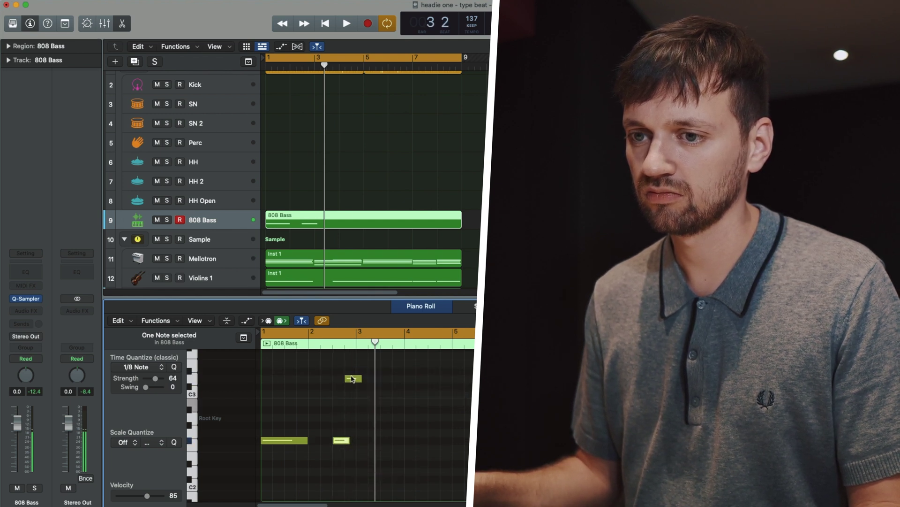
{"action": "key", "text": "space"}
{"action": "scroll", "coordinate": [382, 416], "scroll_direction": "down", "scroll_amount": 2}
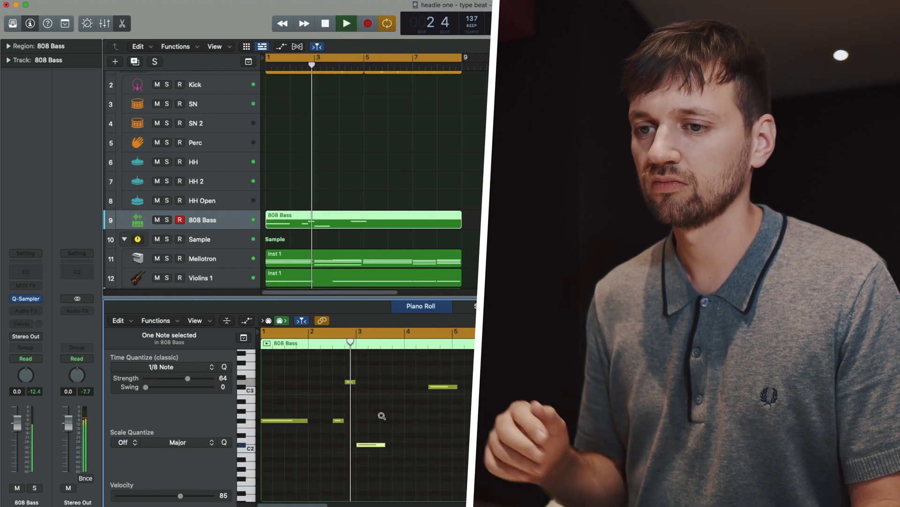
{"action": "scroll", "coordinate": [421, 437], "scroll_direction": "down", "scroll_amount": 2}
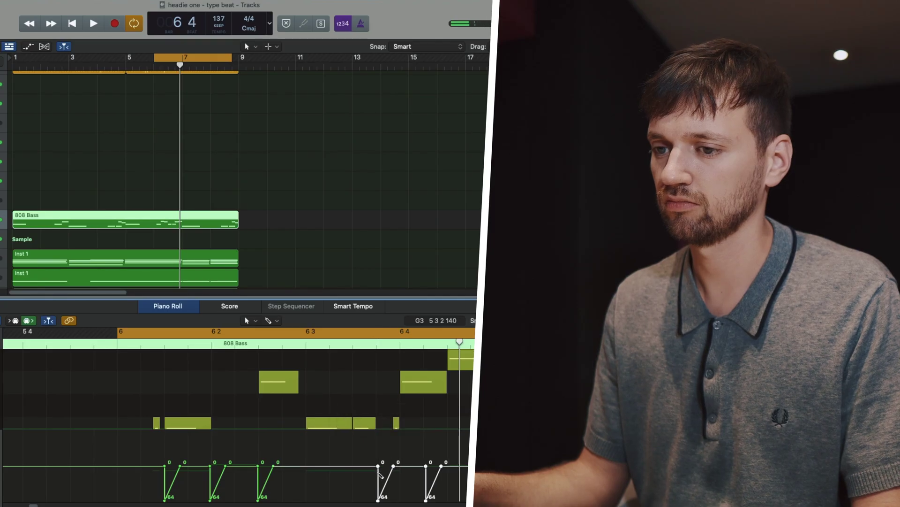
Position pitch-bend dips under the repeated 808 Bass notes on beat 3 of bar 6 and play the result.
{"action": "left_click_drag", "start_coordinate": [306, 467], "coordinate": [374, 472]}
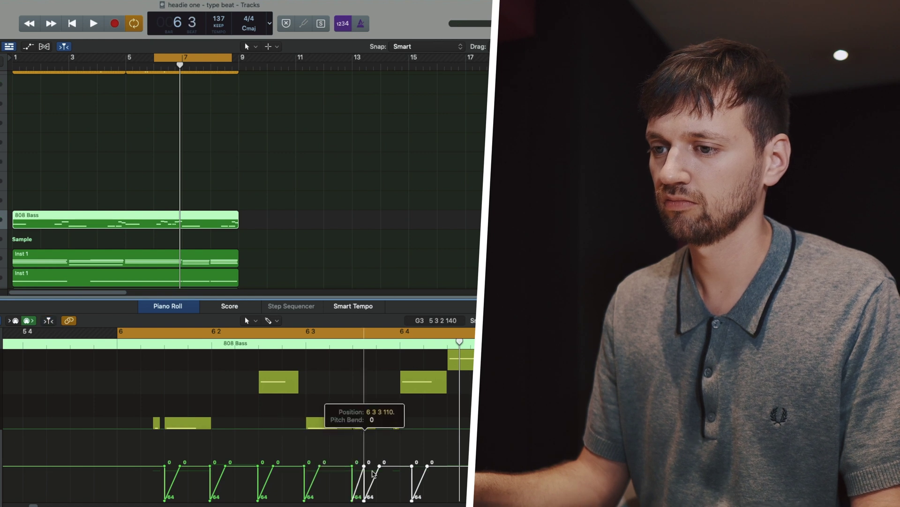
{"action": "key", "text": "space"}
{"action": "key", "text": "super+Left"}
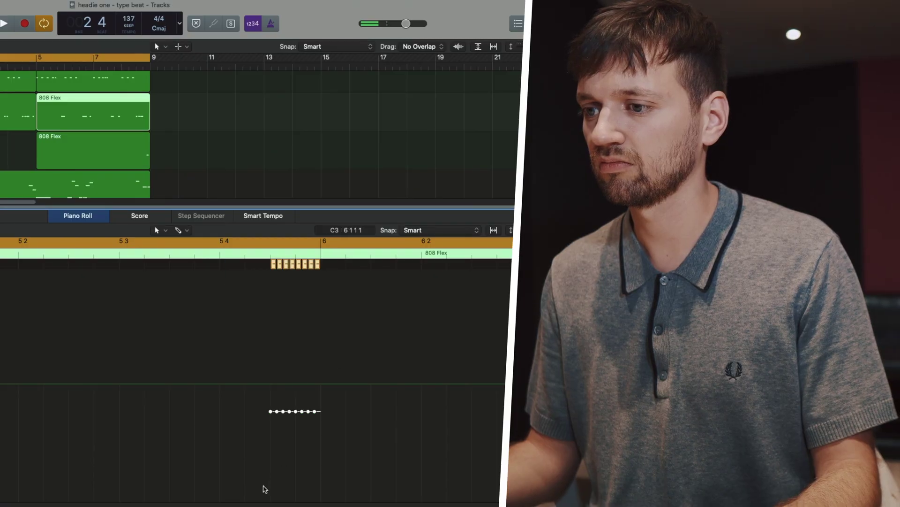
Draw a velocity ramp across the hi-hat roll at the end of bar 5 and listen to it.
{"action": "left_click_drag", "start_coordinate": [264, 486], "coordinate": [331, 404]}
{"action": "key", "text": "space"}
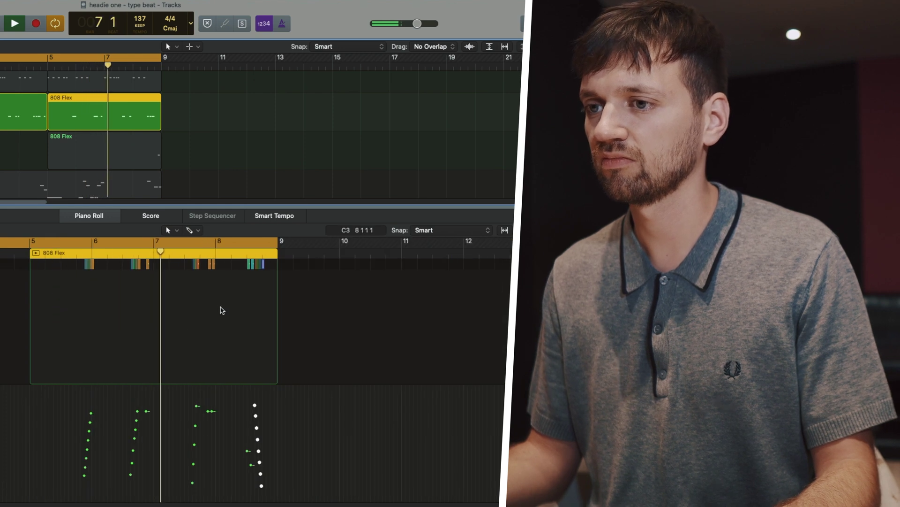
{"action": "left_click", "coordinate": [217, 303], "text": "ctrl+alt"}
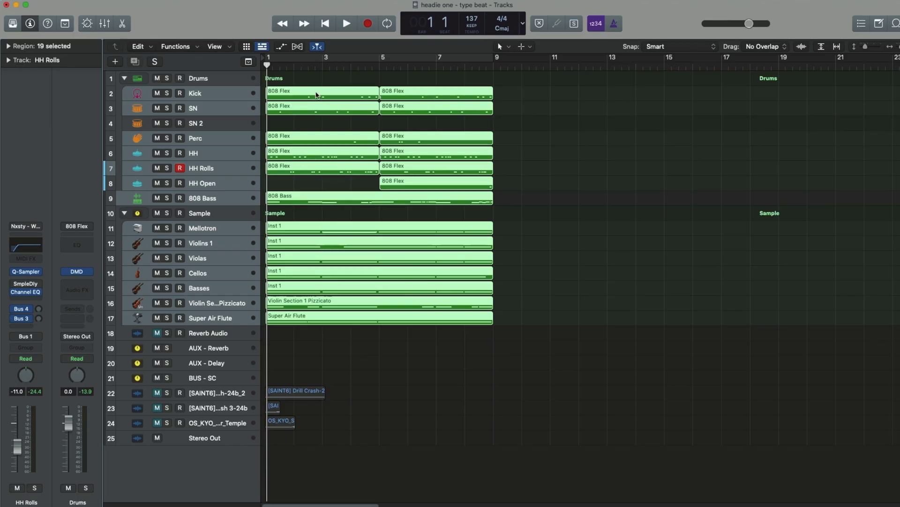
Copy the eight-bar drum, 808 and sample regions to bar 9, and copy the resulting sixteen bars to bar 17.
{"action": "left_click_drag", "start_coordinate": [314, 95], "coordinate": [521, 91]}
{"action": "left_click_drag", "start_coordinate": [730, 266], "coordinate": [732, 268]}
{"action": "key", "text": "super+a"}
{"action": "left_click_drag", "start_coordinate": [302, 95], "coordinate": [761, 97]}
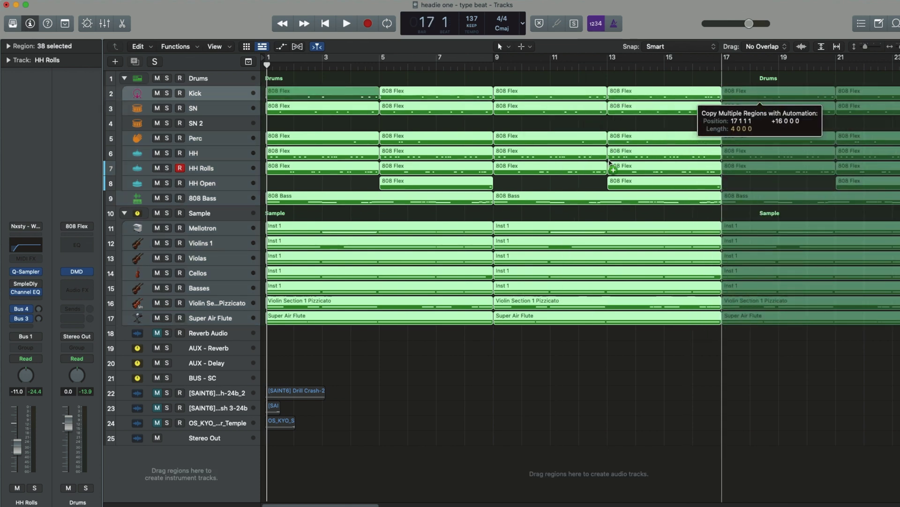
{"action": "left_click_drag", "start_coordinate": [609, 162], "coordinate": [610, 163]}
Delete the drum regions in bars 1 to 4 and the first 808 Bass region.
{"action": "key", "text": "super+Down"}
{"action": "left_click_drag", "start_coordinate": [264, 85], "coordinate": [354, 207]}
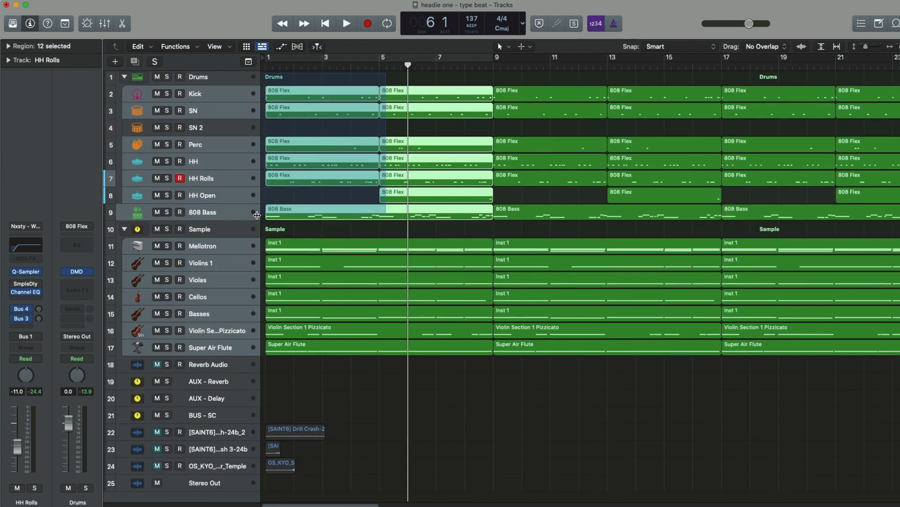
{"action": "key", "text": "Delete"}
Trim the Kick, SN and Perc intro regions to start midway through bar 8 and HH Rolls to start at bar 7.
{"action": "left_click_drag", "start_coordinate": [354, 88], "coordinate": [480, 149]}
{"action": "left_click_drag", "start_coordinate": [381, 183], "coordinate": [437, 182]}
{"action": "left_click", "coordinate": [408, 202]}
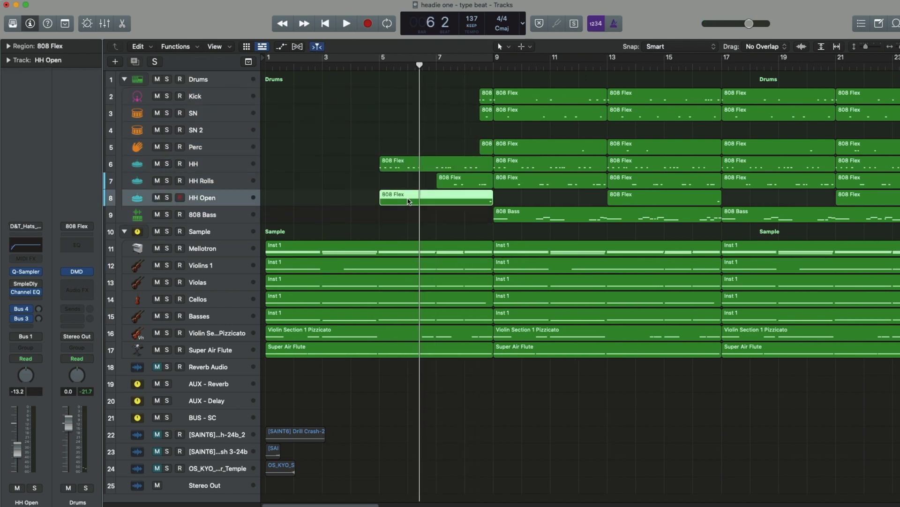
{"action": "key", "text": "super+Left"}
{"action": "key", "text": "space"}
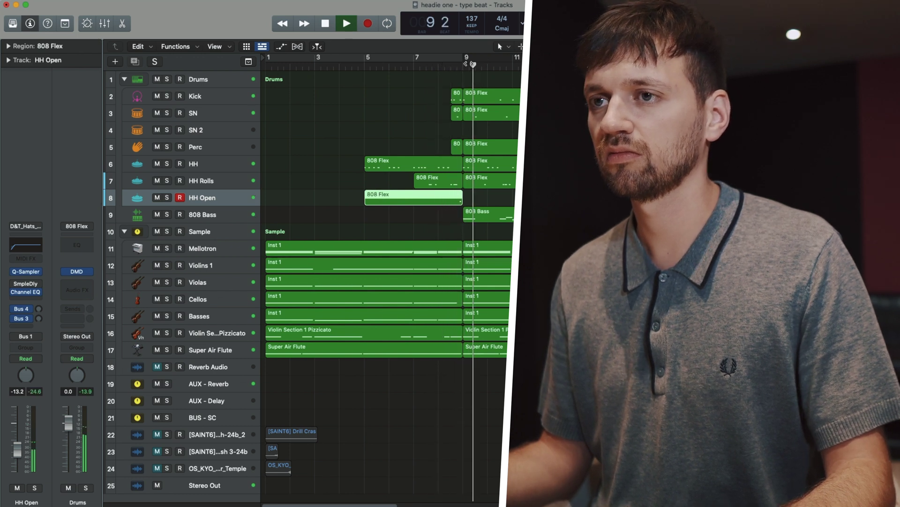
Move the reverse crash and riser audio regions earlier so that both end at bar 17.
{"action": "left_click_drag", "start_coordinate": [527, 446], "coordinate": [424, 446]}
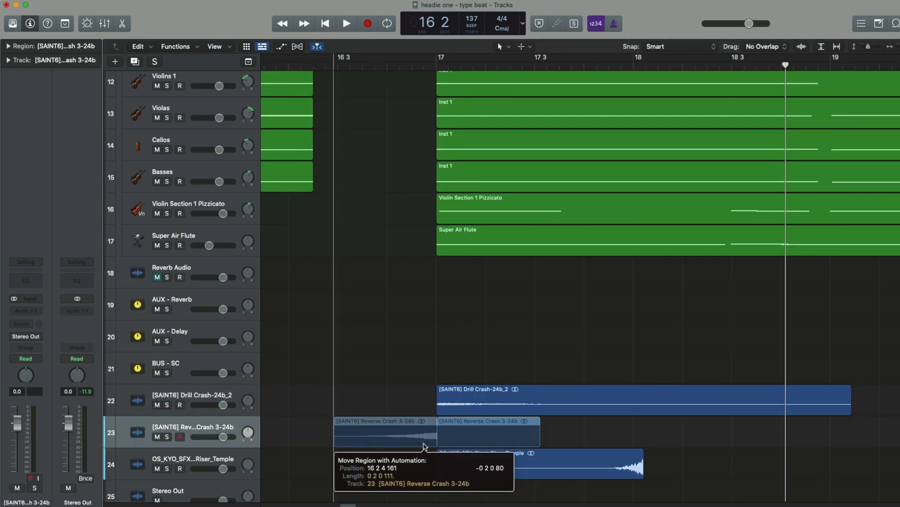
{"action": "left_click_drag", "start_coordinate": [587, 466], "coordinate": [398, 465]}
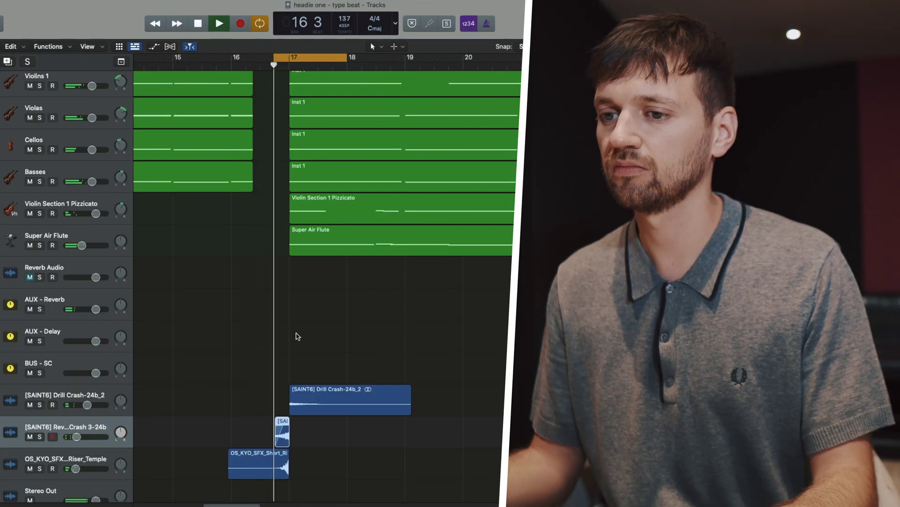
Select the crash and riser effect tracks and move them up the track list toward AUX - Reverb.
{"action": "key", "text": "z"}
{"action": "scroll", "coordinate": [321, 416], "scroll_direction": "down", "scroll_amount": 3}
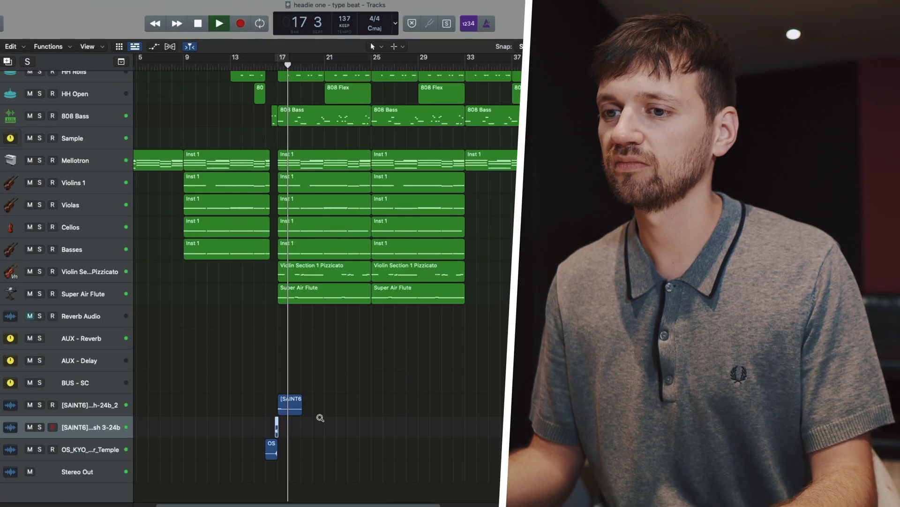
{"action": "left_click", "coordinate": [105, 395], "text": "shift"}
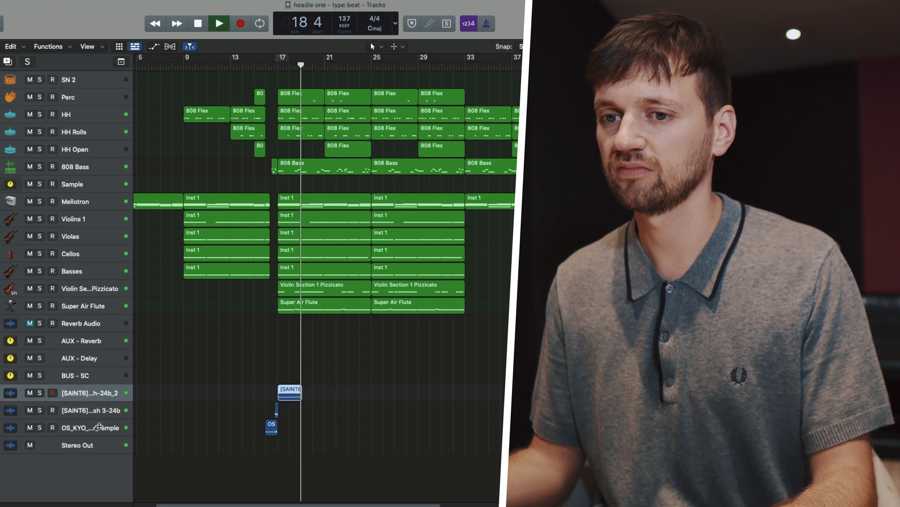
{"action": "left_click_drag", "start_coordinate": [105, 395], "coordinate": [103, 338]}
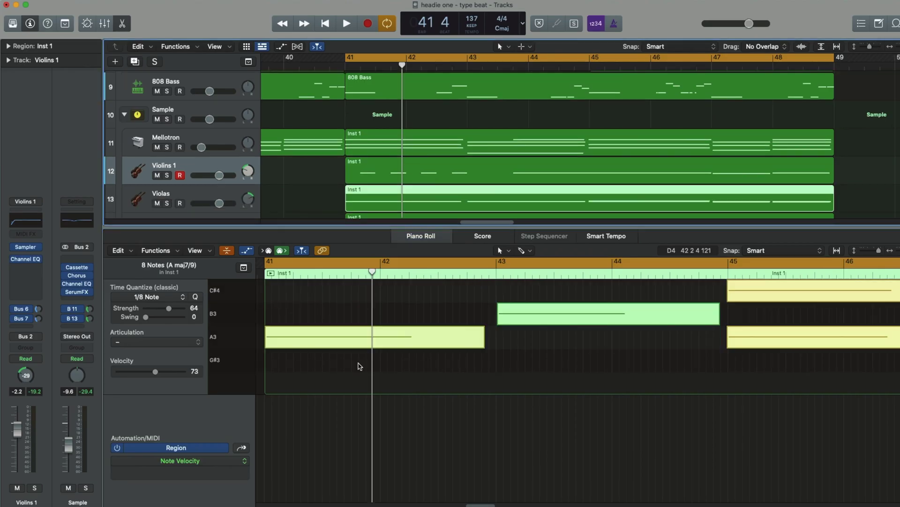
Shorten the Violas' A3 note at bar 41 and repeat it as short, separated notes through bars 41 and 42.
{"action": "left_click_drag", "start_coordinate": [359, 347], "coordinate": [370, 347]}
{"action": "left_click_drag", "start_coordinate": [557, 347], "coordinate": [398, 347]}
{"action": "left_click", "coordinate": [438, 343], "text": "super"}
{"action": "left_click", "coordinate": [505, 346], "text": "super"}
{"action": "left_click", "coordinate": [557, 337], "text": "super"}
Shorten the Violas' B3 note at bar 43 and repeat it as a short note within the same bars.
{"action": "left_click_drag", "start_coordinate": [575, 313], "coordinate": [603, 313]}
{"action": "left_click_drag", "start_coordinate": [794, 313], "coordinate": [631, 313]}
{"action": "left_click", "coordinate": [674, 313], "text": "super"}
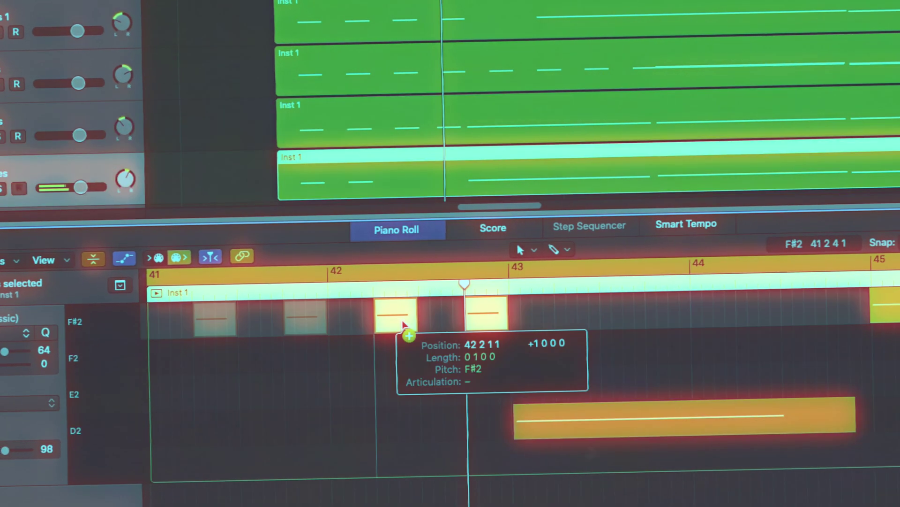